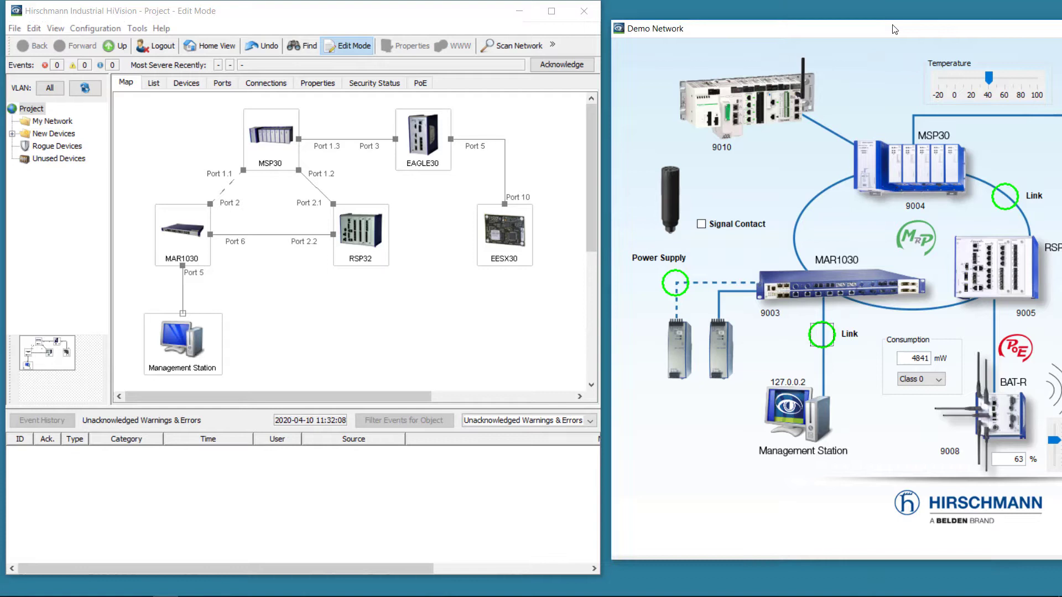
Step: Raise EAGLE30's first simulated port load to about 18 % in the Demo Network simulator
{"action": "left_click_drag", "start_coordinate": [897, 28], "coordinate": [567, 49]}
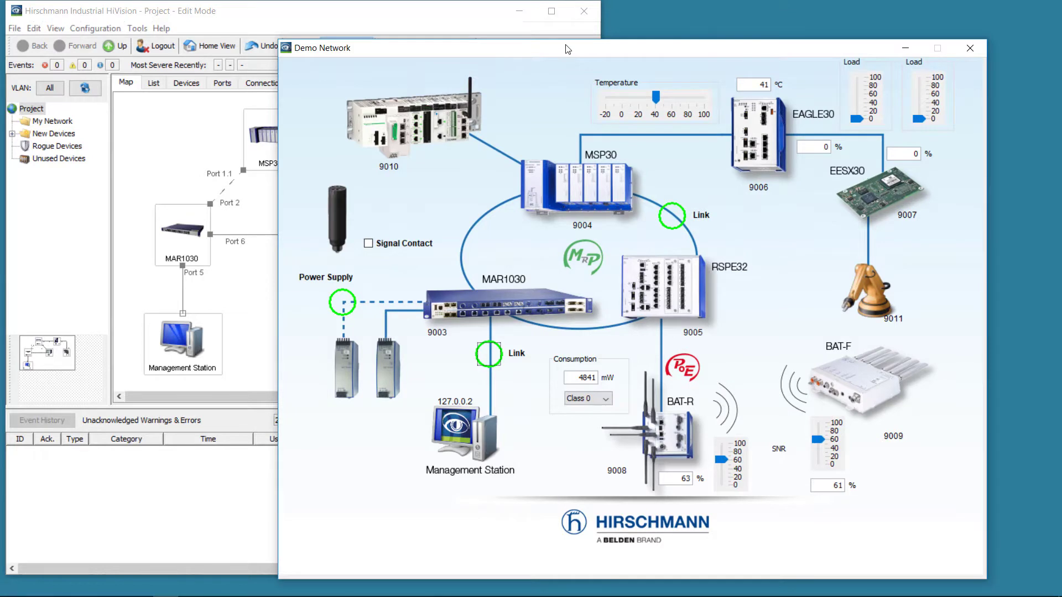
{"action": "left_click_drag", "start_coordinate": [567, 49], "coordinate": [901, 27]}
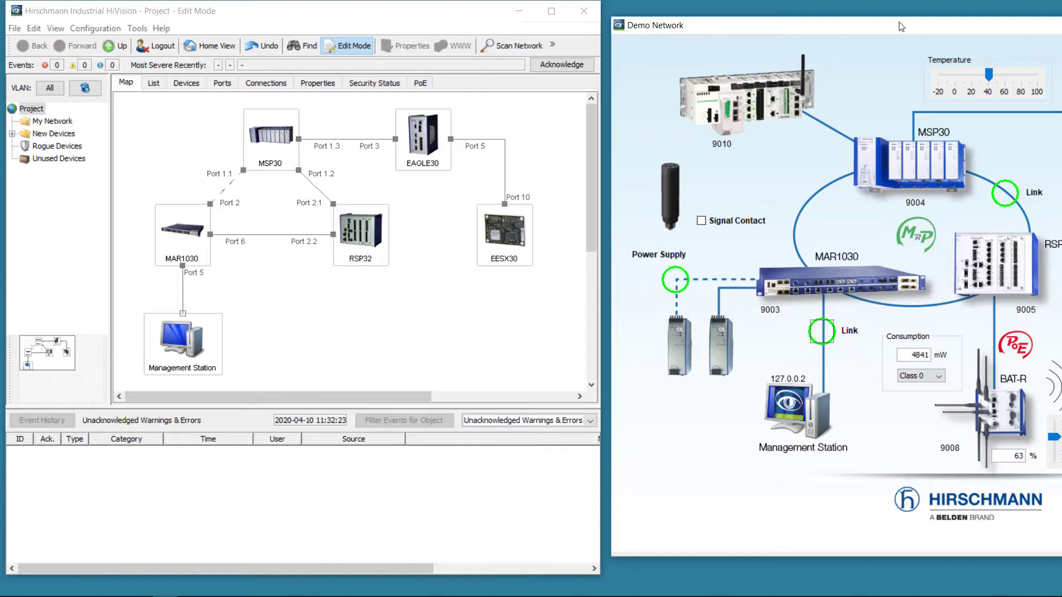
{"action": "left_click_drag", "start_coordinate": [901, 26], "coordinate": [654, 300]}
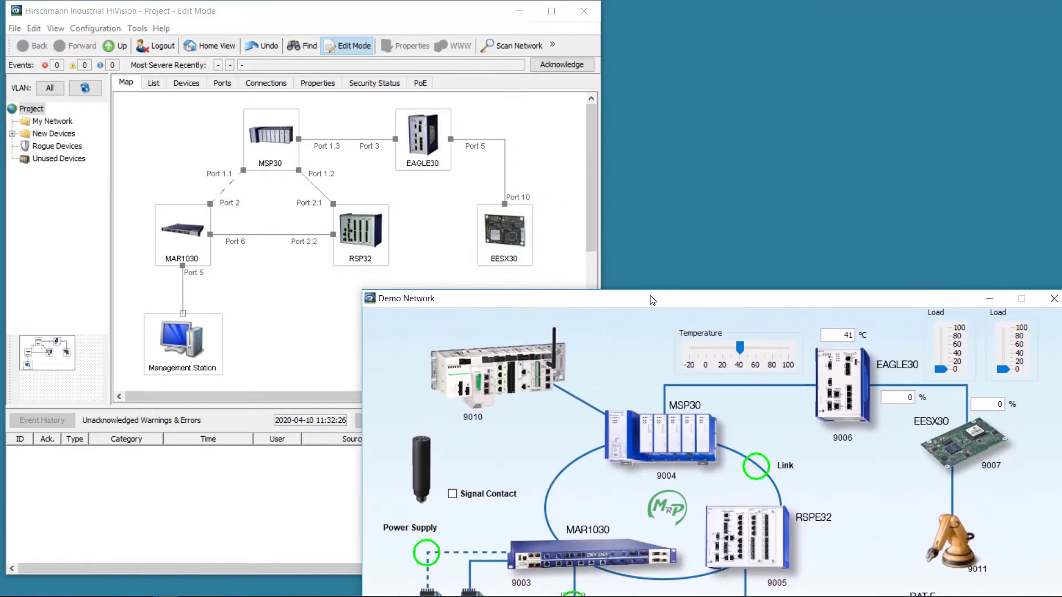
{"action": "left_click", "coordinate": [940, 370]}
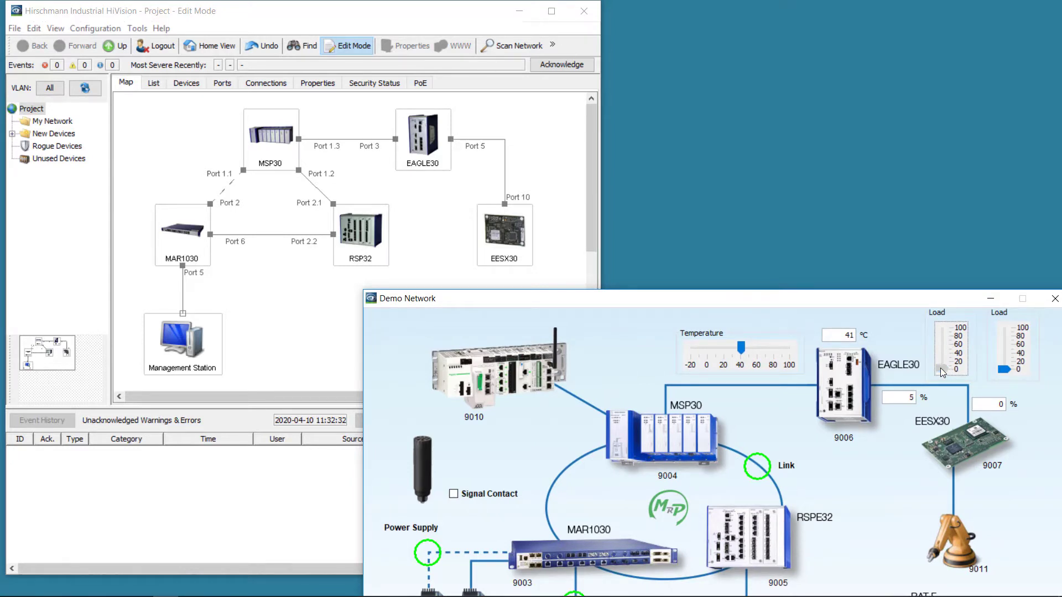
{"action": "left_click_drag", "start_coordinate": [941, 366], "coordinate": [943, 367]}
{"action": "left_click_drag", "start_coordinate": [558, 301], "coordinate": [809, 34]}
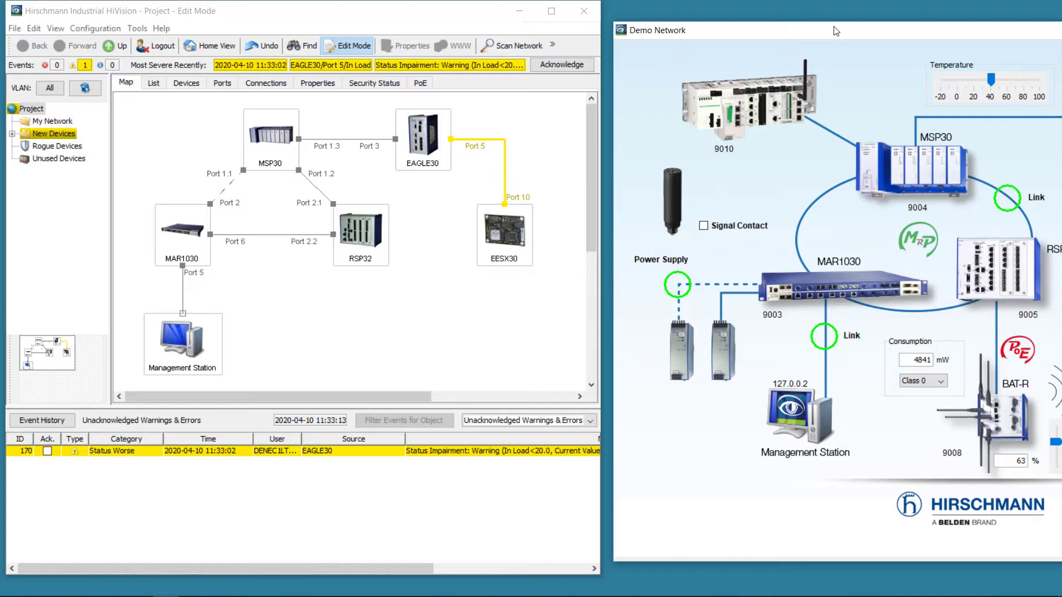
Step: Move the Demo Network simulator into view to check the load slider, then back to the top right
{"action": "left_click_drag", "start_coordinate": [836, 31], "coordinate": [587, 300]}
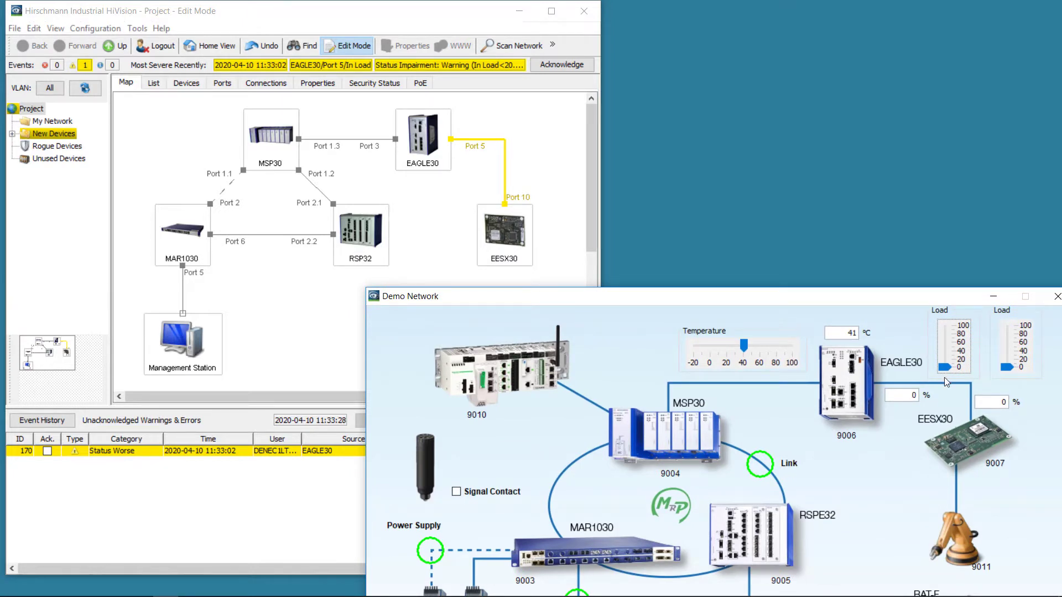
{"action": "left_click_drag", "start_coordinate": [621, 301], "coordinate": [868, 33]}
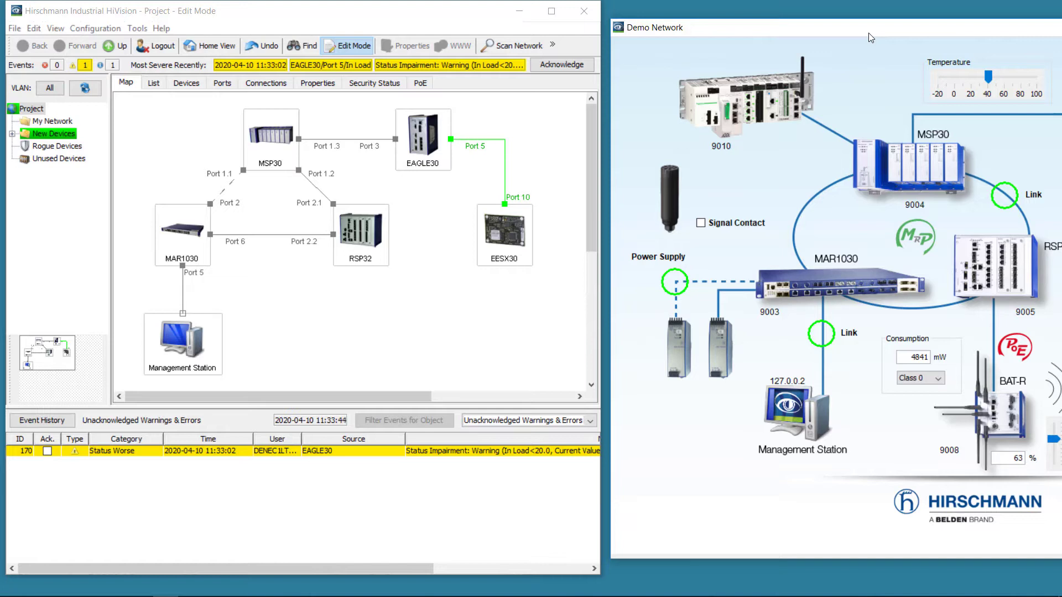
Step: Cut the simulated Management Station link below MAR1030
{"action": "left_click", "coordinate": [820, 334]}
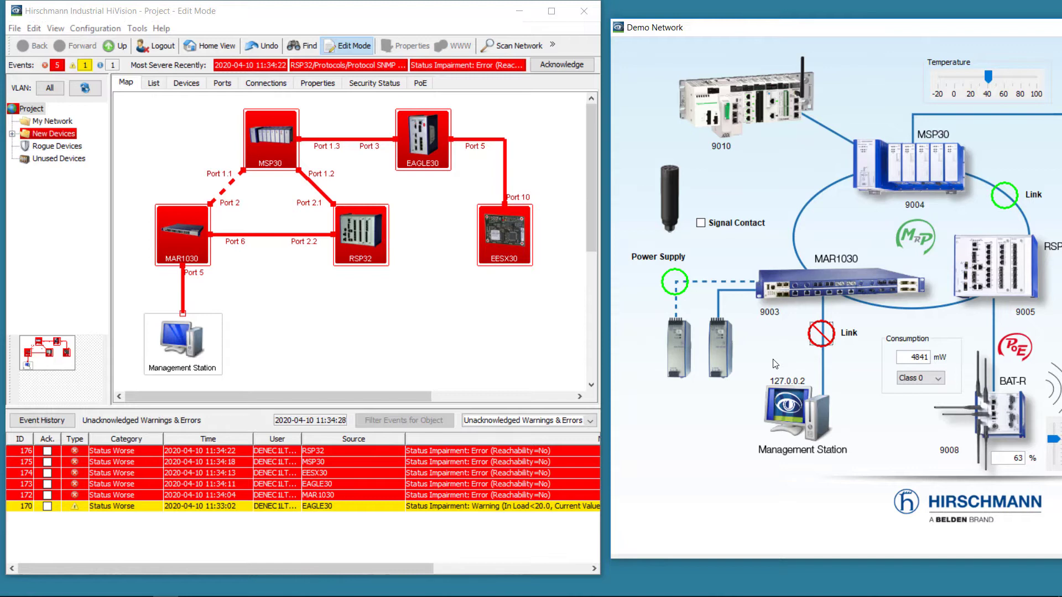
Step: Restore the simulated Management Station link below MAR1030
{"action": "left_click", "coordinate": [822, 334]}
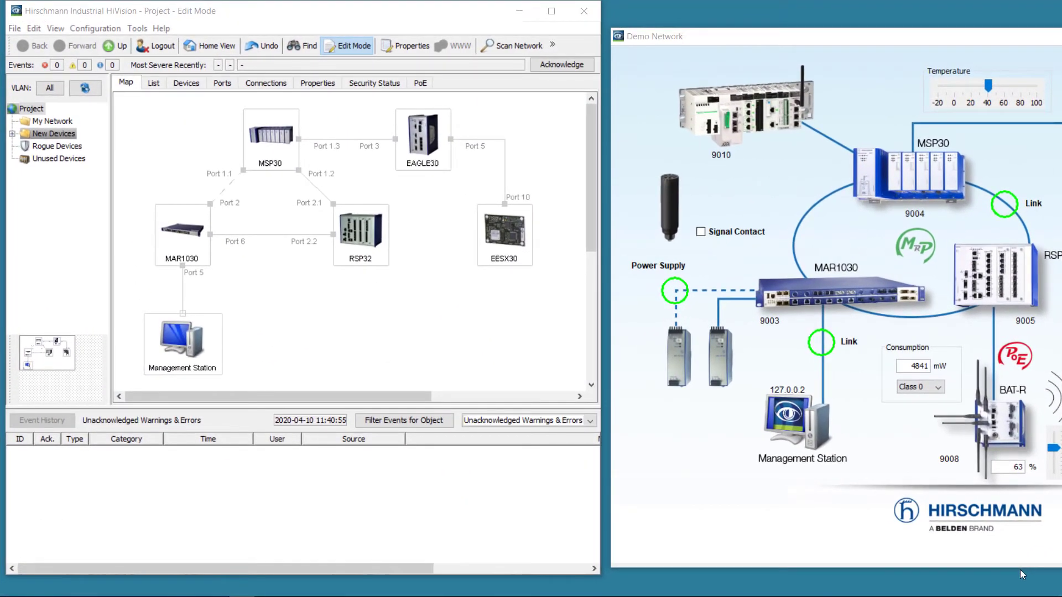
Step: Raise EAGLE30's simulated port load to about 21 % and watch the map
{"action": "left_click_drag", "start_coordinate": [929, 37], "coordinate": [675, 289]}
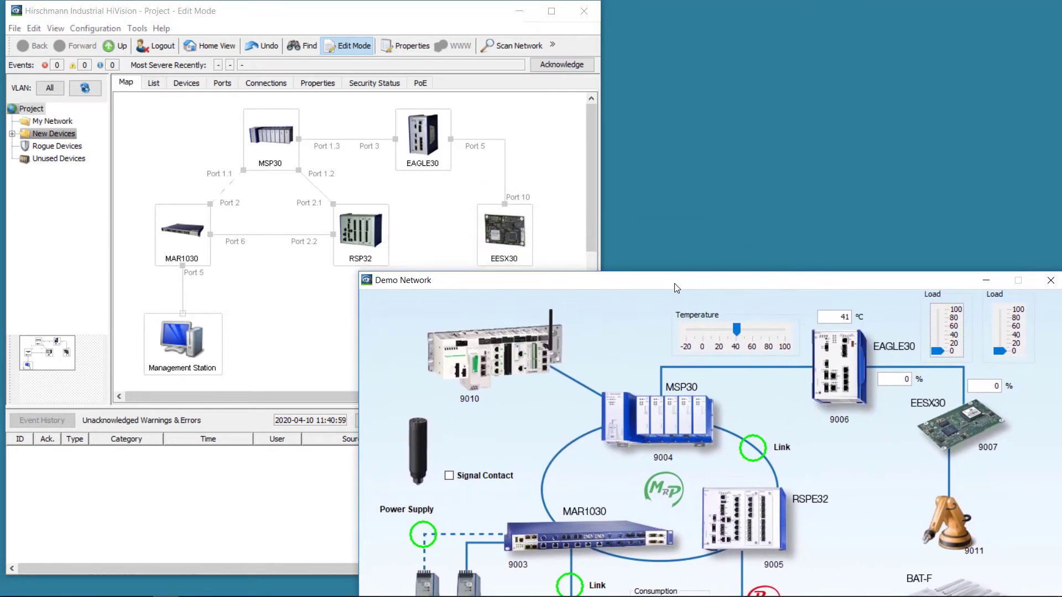
{"action": "left_click", "coordinate": [937, 350]}
{"action": "left_click_drag", "start_coordinate": [936, 349], "coordinate": [937, 349]}
{"action": "left_click_drag", "start_coordinate": [939, 349], "coordinate": [937, 344]}
{"action": "left_click_drag", "start_coordinate": [643, 285], "coordinate": [896, 45]}
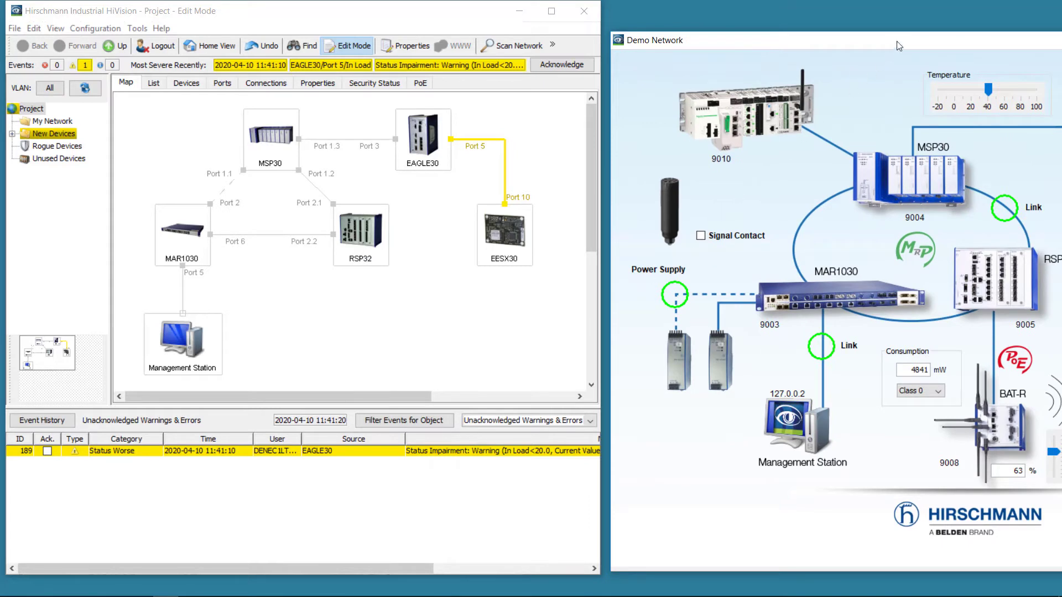
Step: Drop EAGLE30's simulated port load back to 0 %
{"action": "left_click_drag", "start_coordinate": [897, 41], "coordinate": [667, 295]}
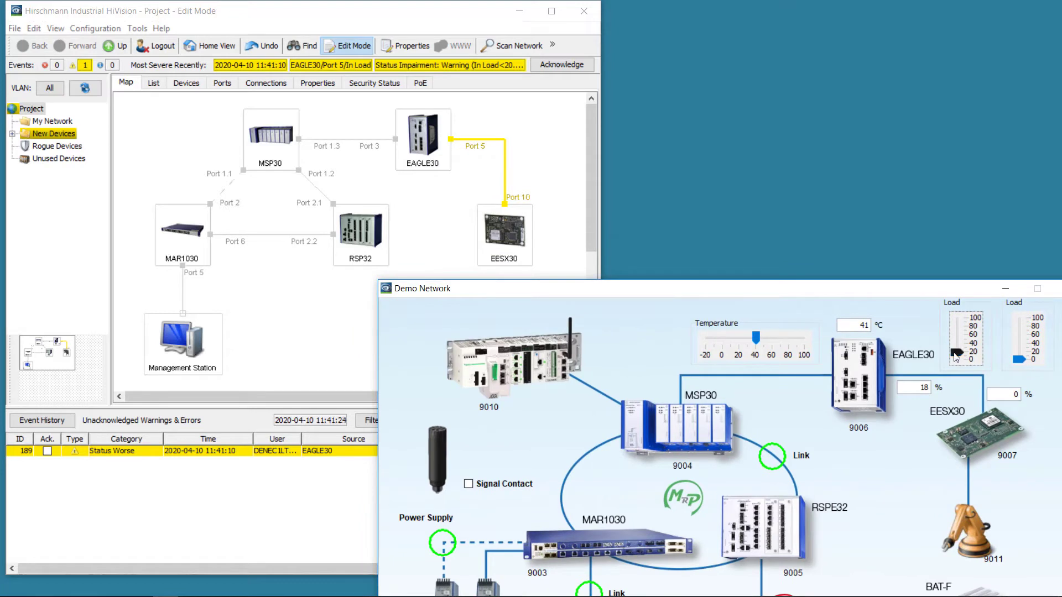
{"action": "left_click_drag", "start_coordinate": [956, 357], "coordinate": [955, 359]}
{"action": "left_click_drag", "start_coordinate": [721, 287], "coordinate": [963, 41]}
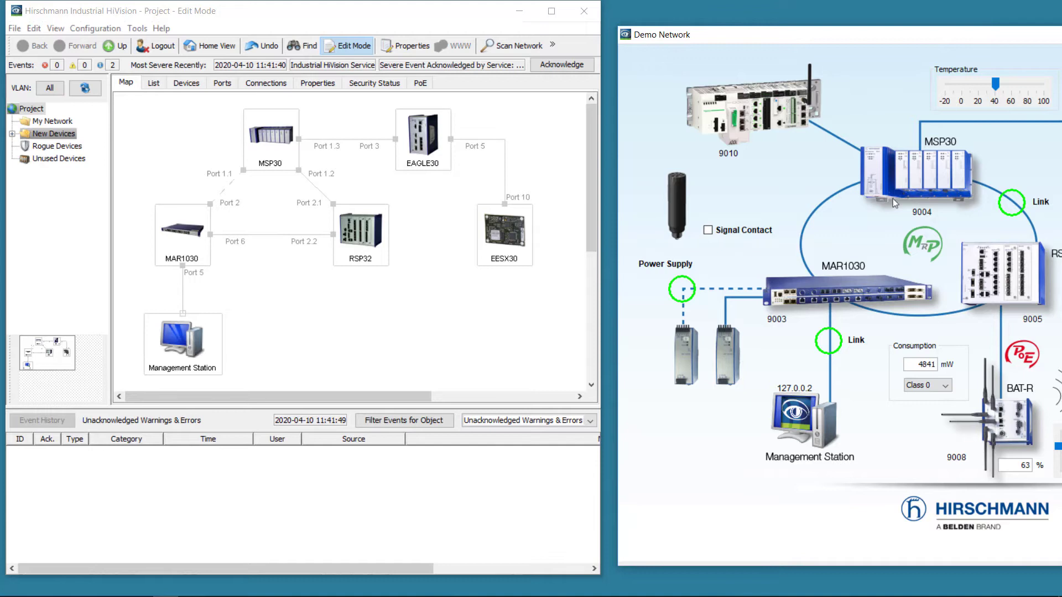
Step: Cut the simulated Management Station link, then restore it
{"action": "left_click", "coordinate": [827, 344]}
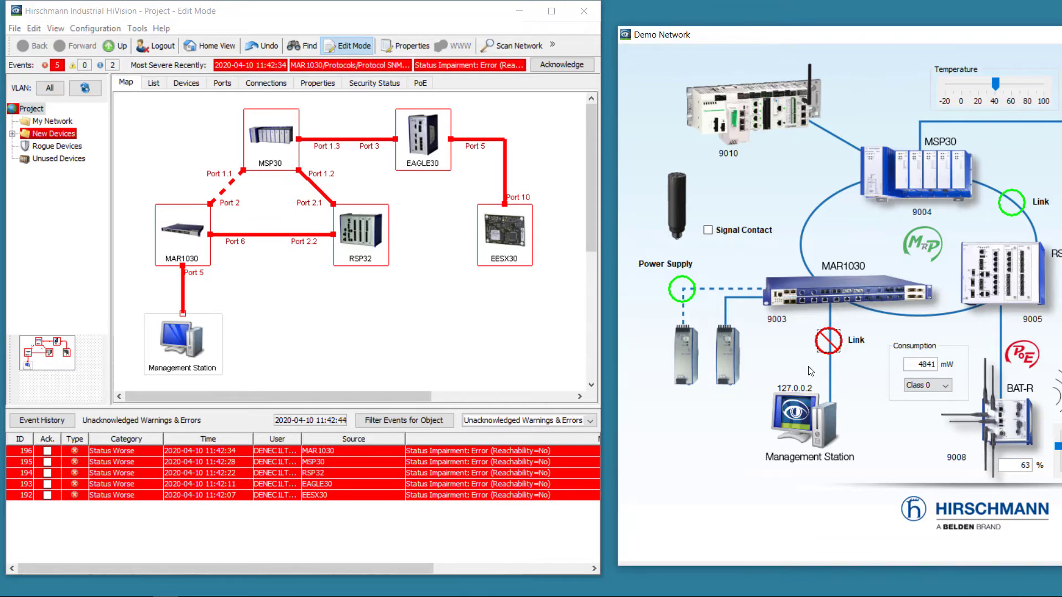
{"action": "left_click", "coordinate": [827, 345]}
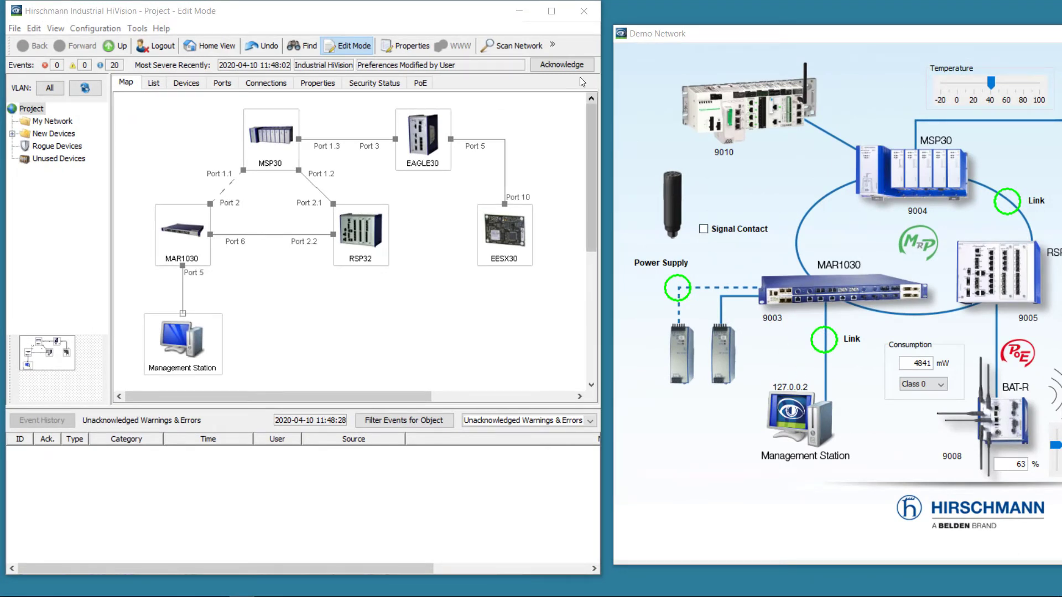
Step: Open the Event Auto-Acknowledge page in Preferences
{"action": "left_click", "coordinate": [553, 46]}
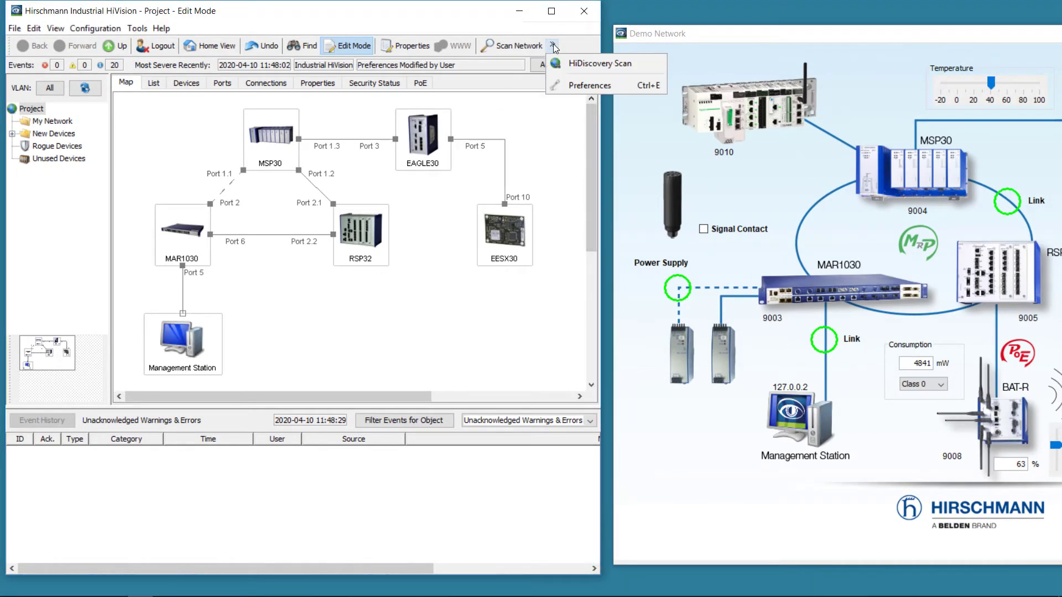
{"action": "left_click", "coordinate": [566, 85]}
{"action": "left_click_drag", "start_coordinate": [323, 61], "coordinate": [535, 73]}
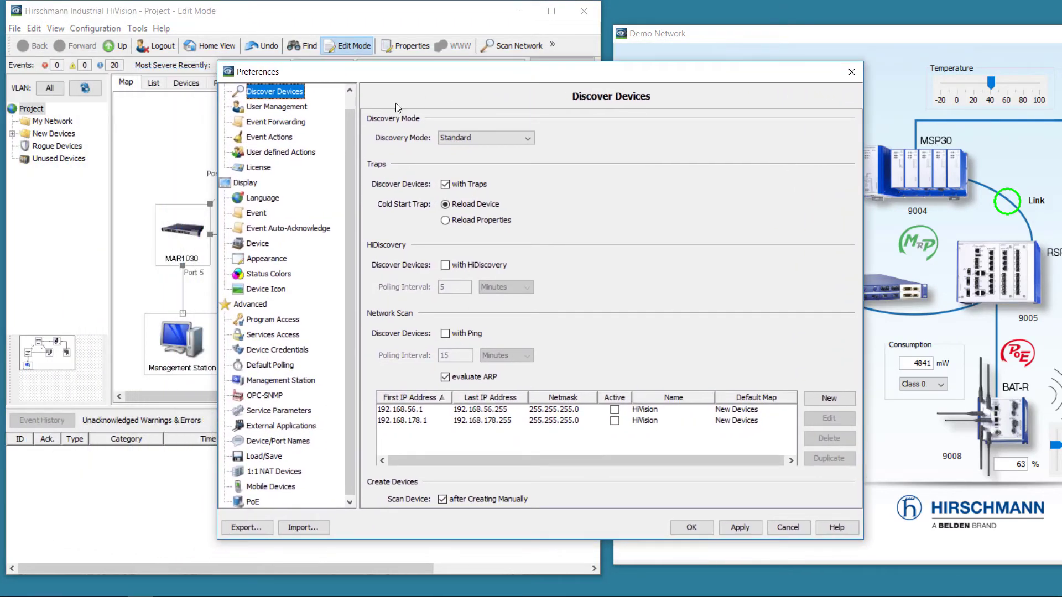
{"action": "left_click", "coordinate": [295, 229]}
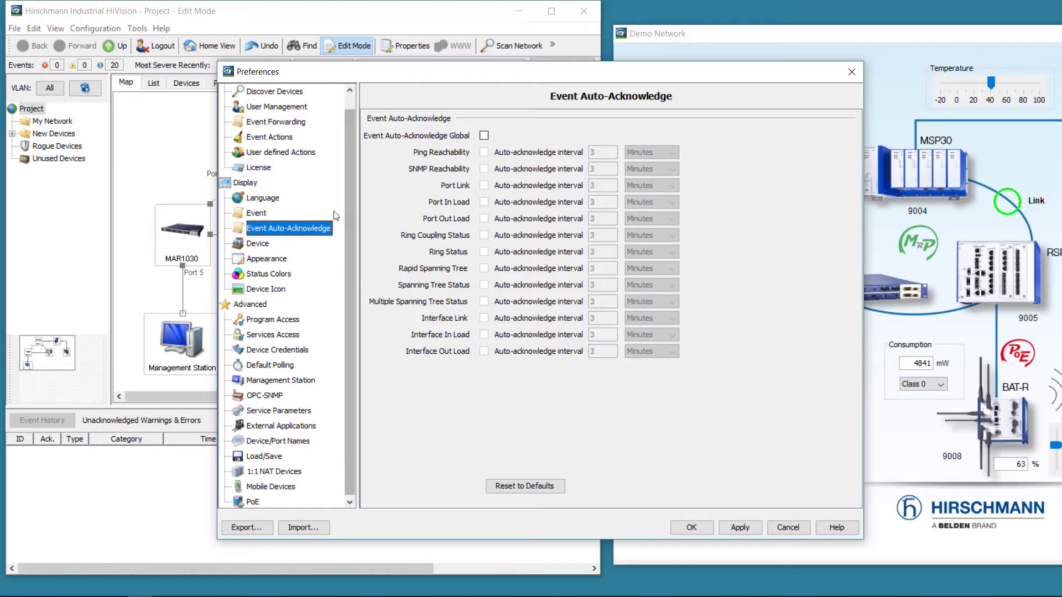
Step: Enable auto-acknowledge globally and for Ping, SNMP Reachability, Port Link, In Load and Out Load
{"action": "left_click", "coordinate": [484, 136]}
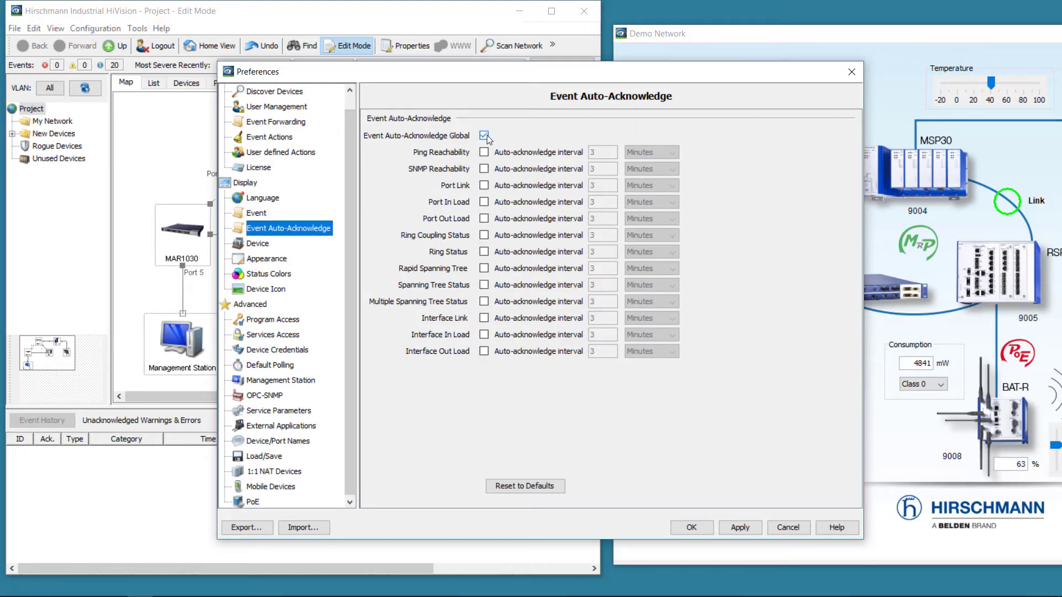
{"action": "left_click", "coordinate": [484, 152]}
{"action": "left_click", "coordinate": [484, 169]}
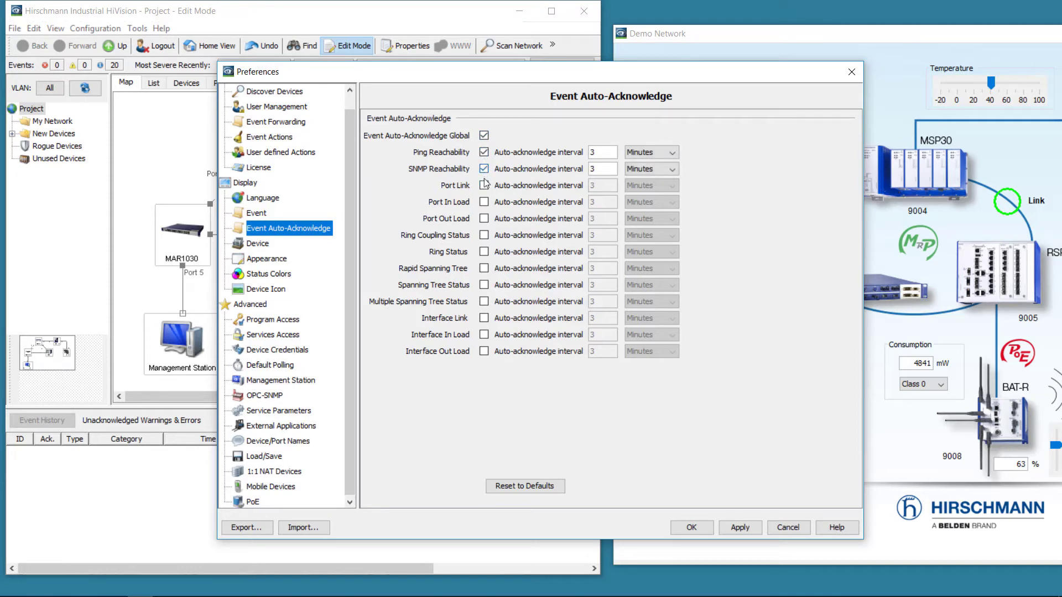
{"action": "left_click", "coordinate": [485, 187]}
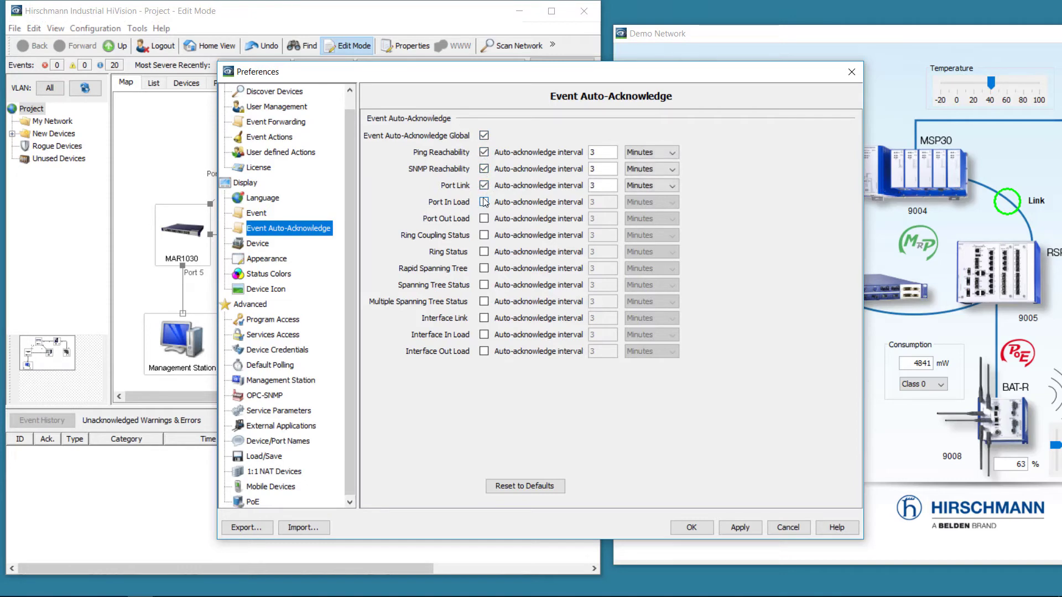
{"action": "left_click", "coordinate": [484, 203]}
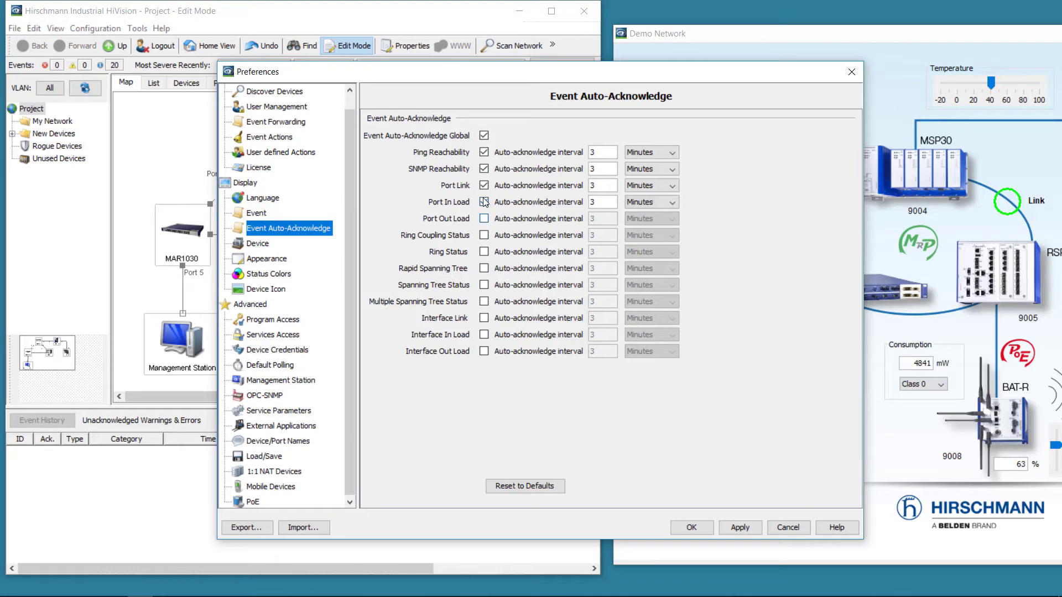
{"action": "left_click", "coordinate": [484, 219]}
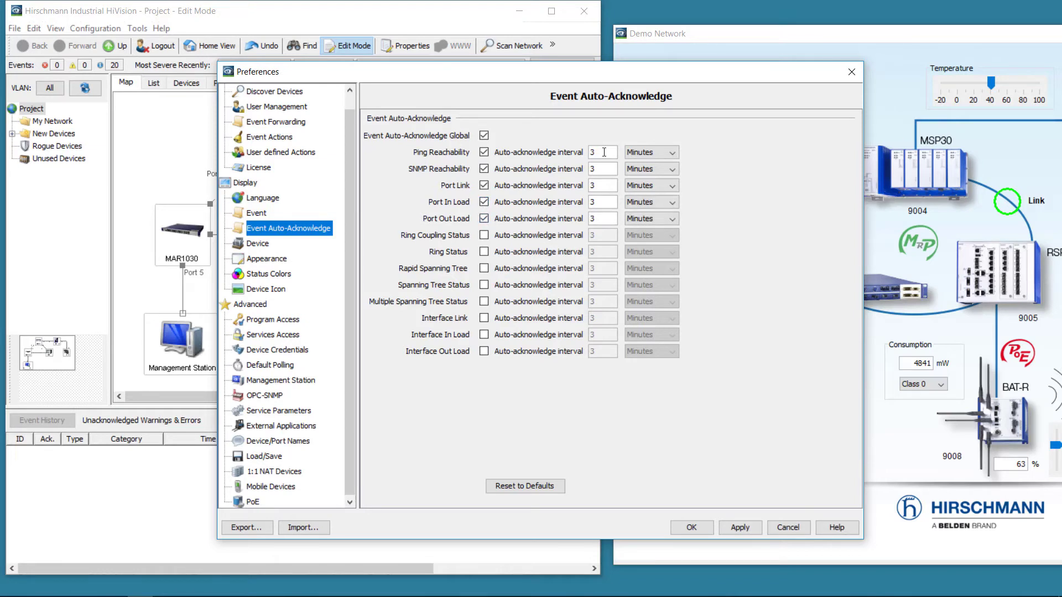
Step: Set all five auto-acknowledge intervals to 2 Minutes and apply
{"action": "double_click", "coordinate": [604, 152]}
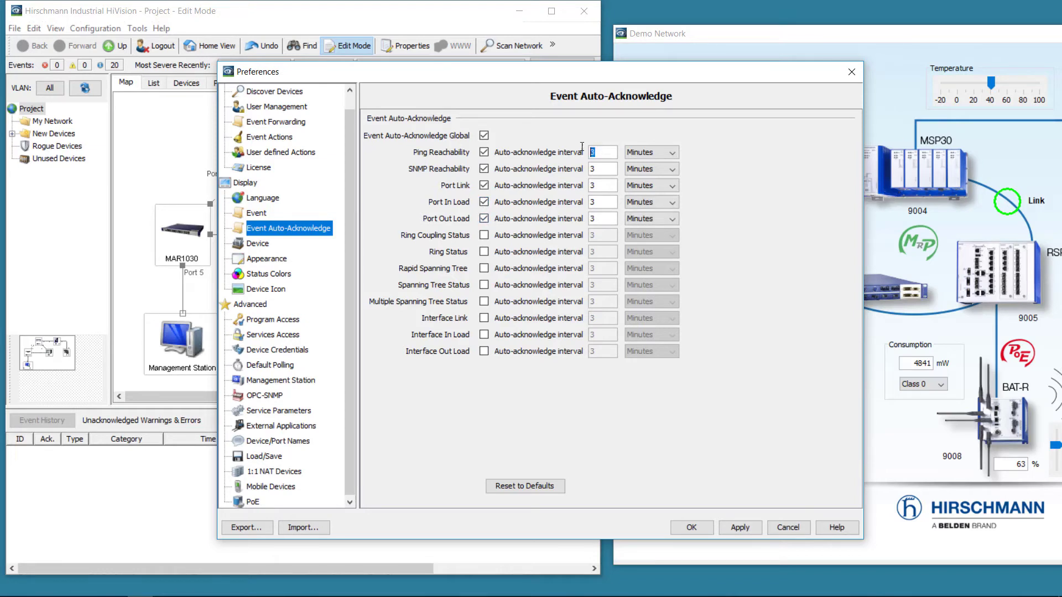
{"action": "type", "text": "2"}
{"action": "double_click", "coordinate": [604, 169]}
{"action": "type", "text": "2"}
{"action": "double_click", "coordinate": [599, 185]}
{"action": "type", "text": "2"}
{"action": "double_click", "coordinate": [598, 201]}
{"action": "type", "text": "2"}
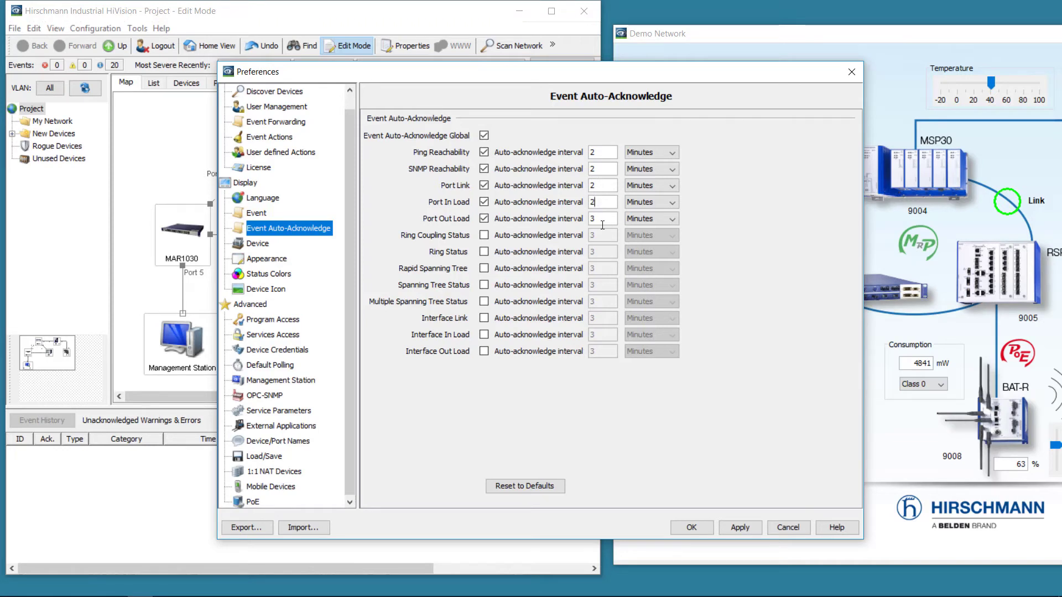
{"action": "double_click", "coordinate": [582, 220]}
{"action": "type", "text": "2"}
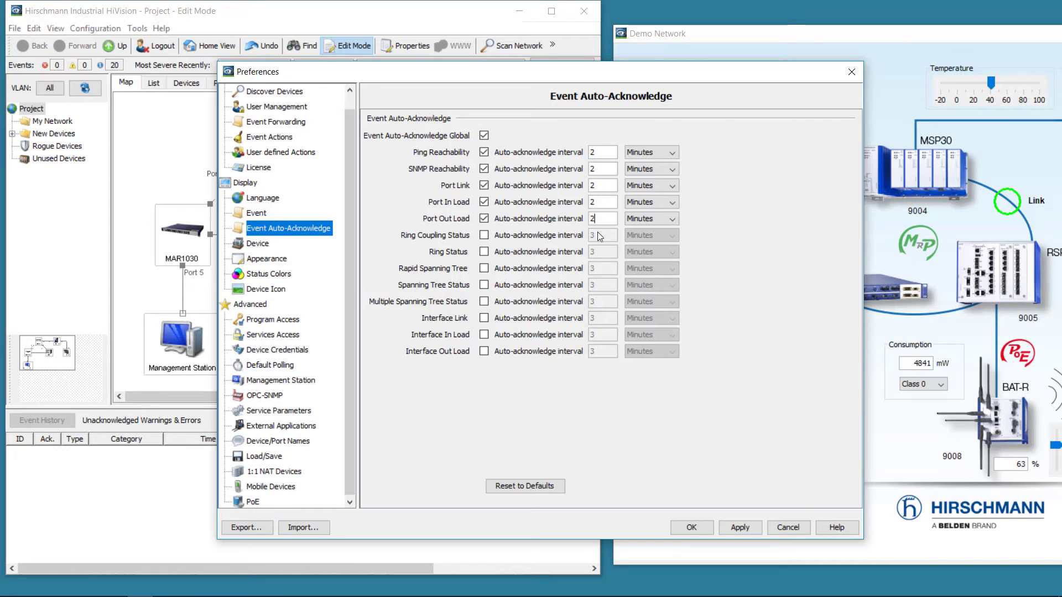
{"action": "left_click", "coordinate": [672, 219]}
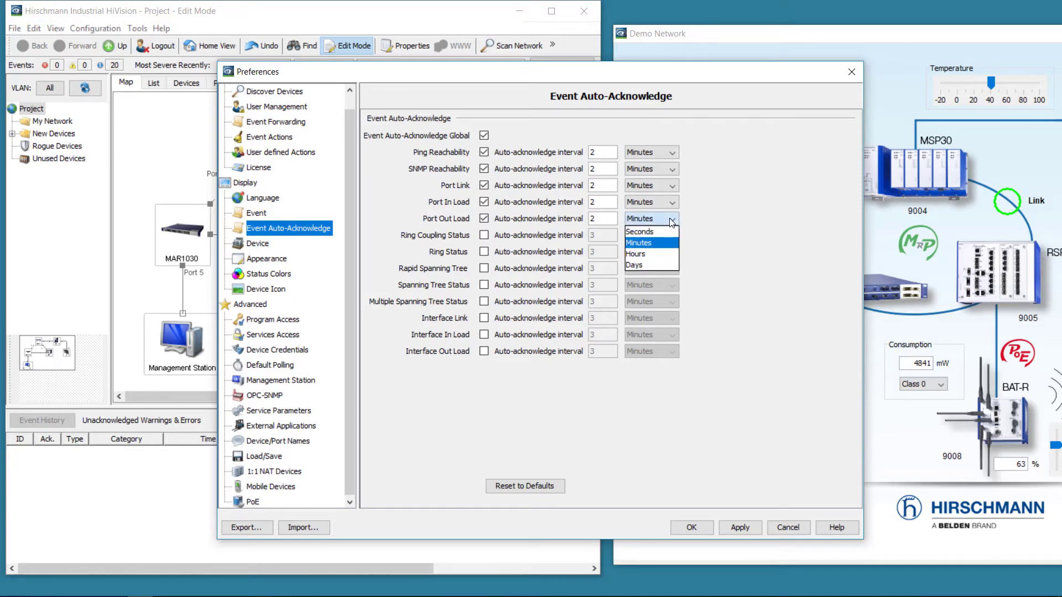
{"action": "left_click", "coordinate": [672, 221]}
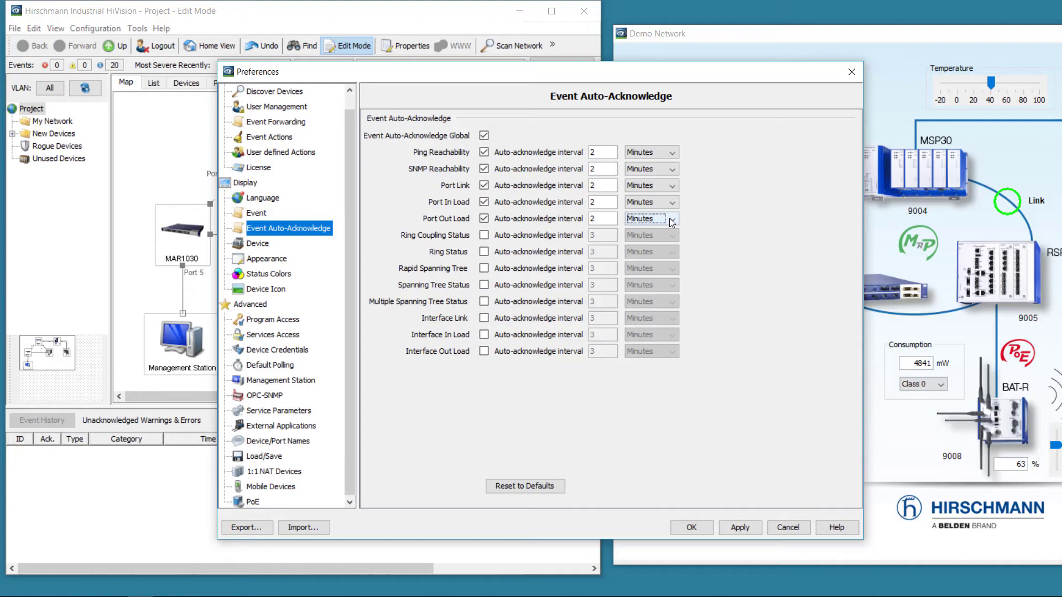
{"action": "left_click", "coordinate": [739, 527]}
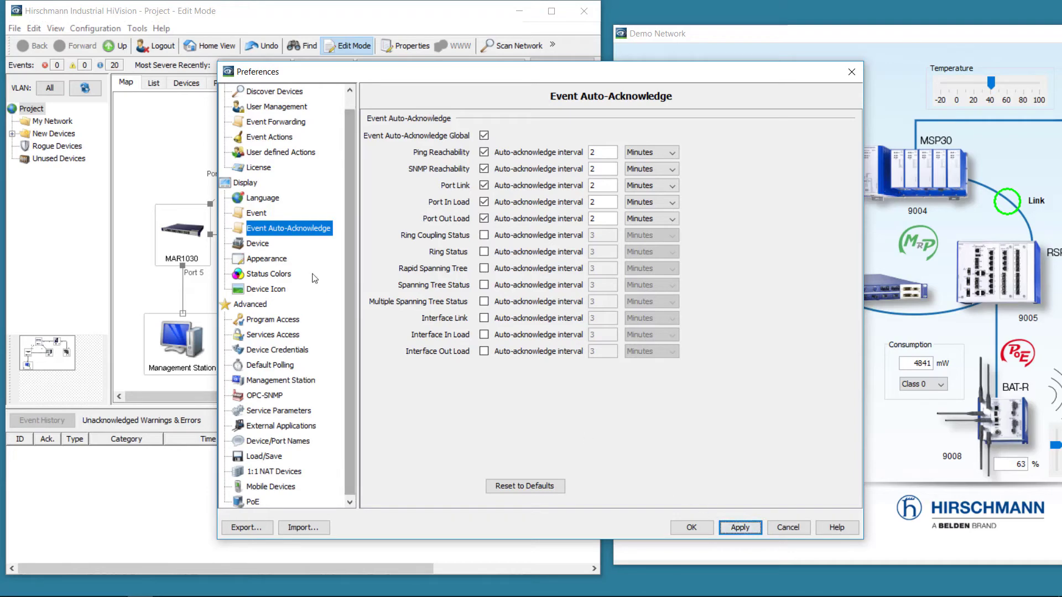
Step: Under Device, show Acknowledged OK in colour without Filled Background, and apply
{"action": "left_click", "coordinate": [258, 243]}
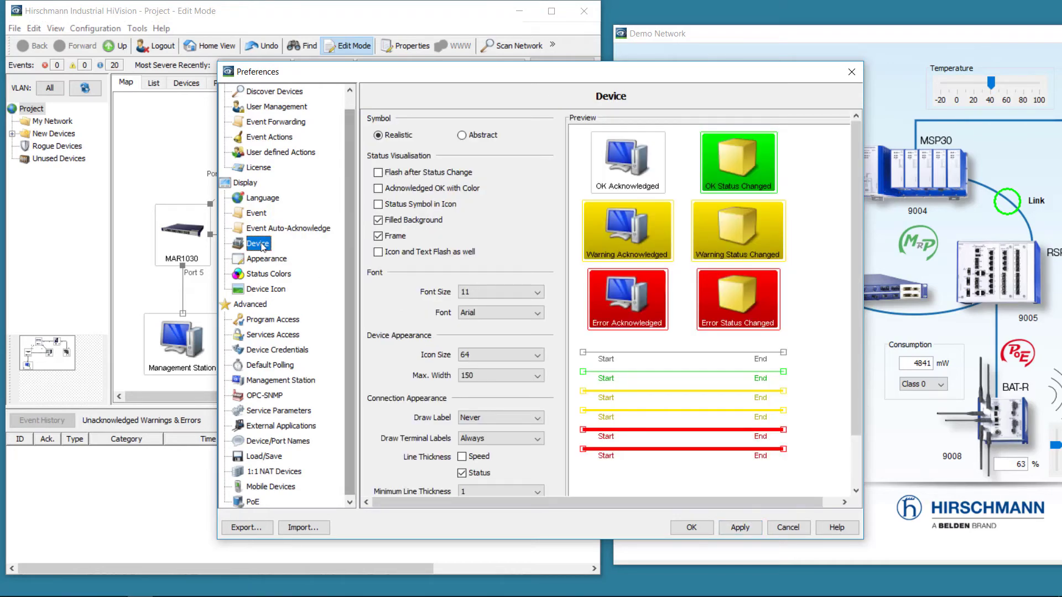
{"action": "left_click", "coordinate": [378, 189]}
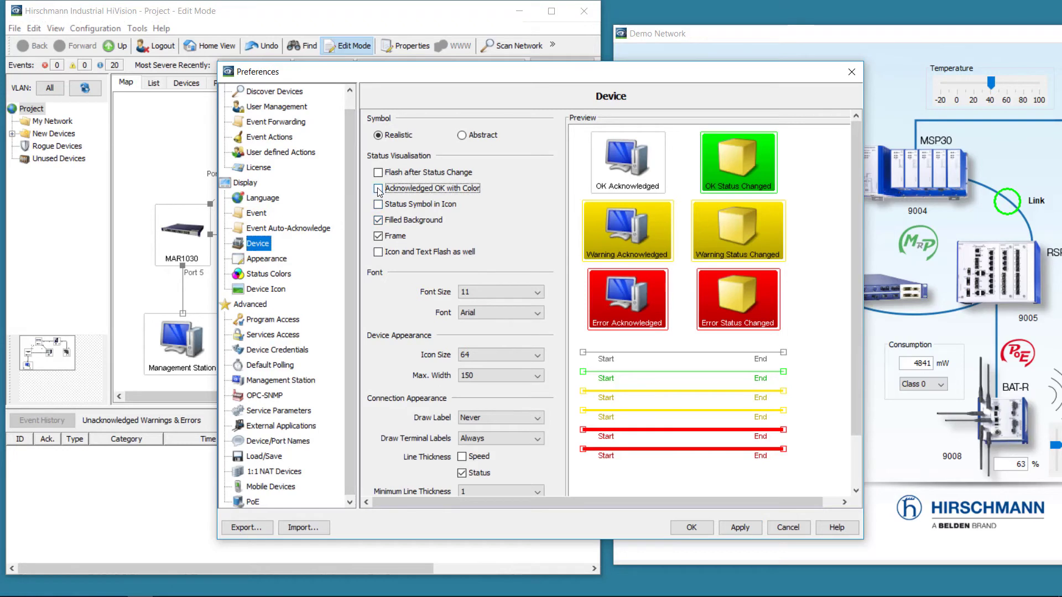
{"action": "left_click", "coordinate": [379, 221]}
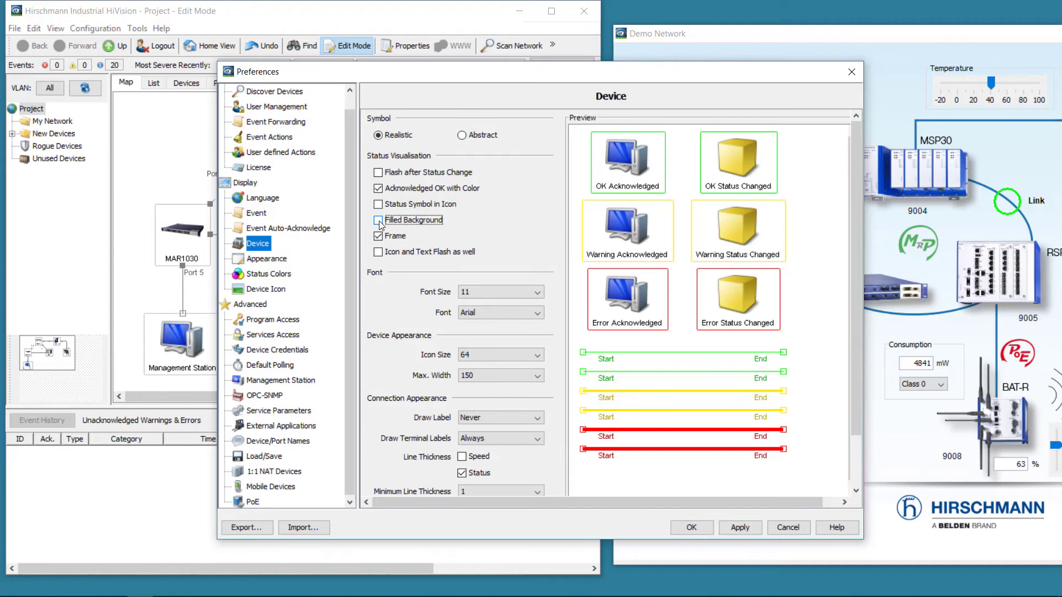
{"action": "left_click", "coordinate": [734, 527]}
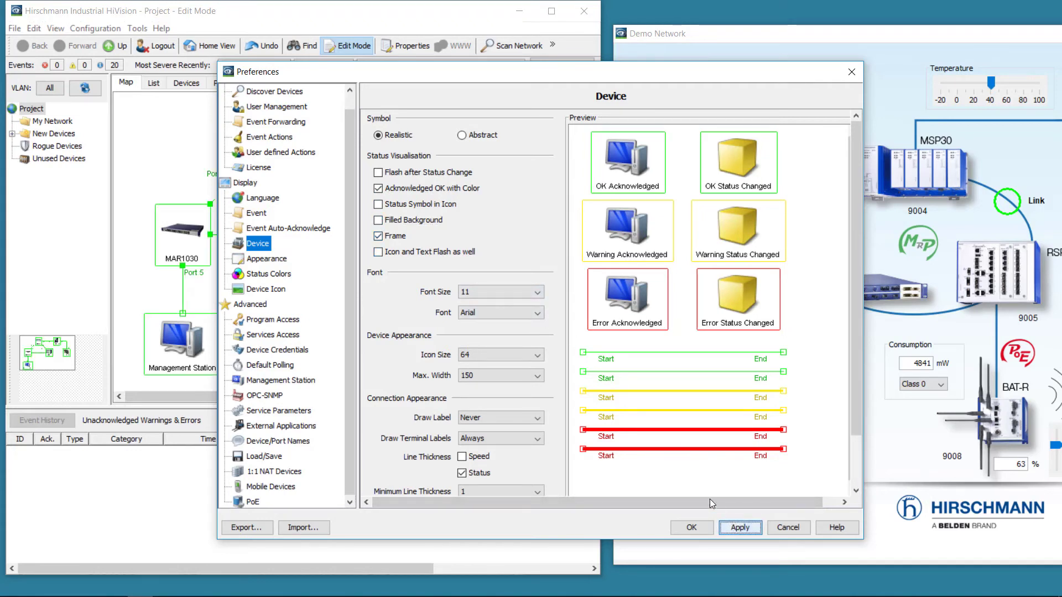
Step: Set the OK status background colour to light grey (204, 204, 204)
{"action": "left_click", "coordinate": [258, 274]}
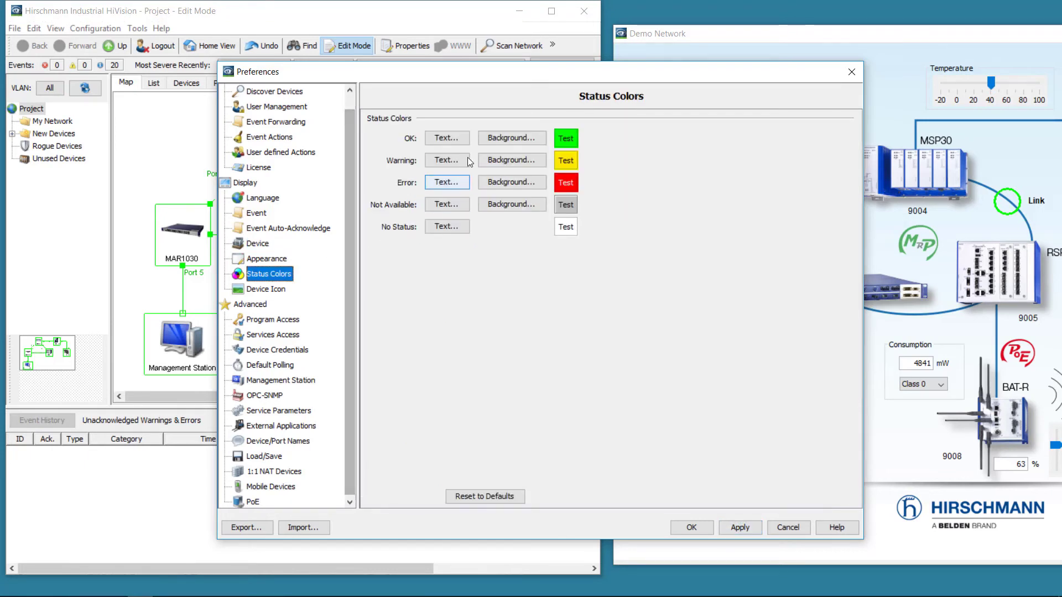
{"action": "left_click", "coordinate": [505, 139]}
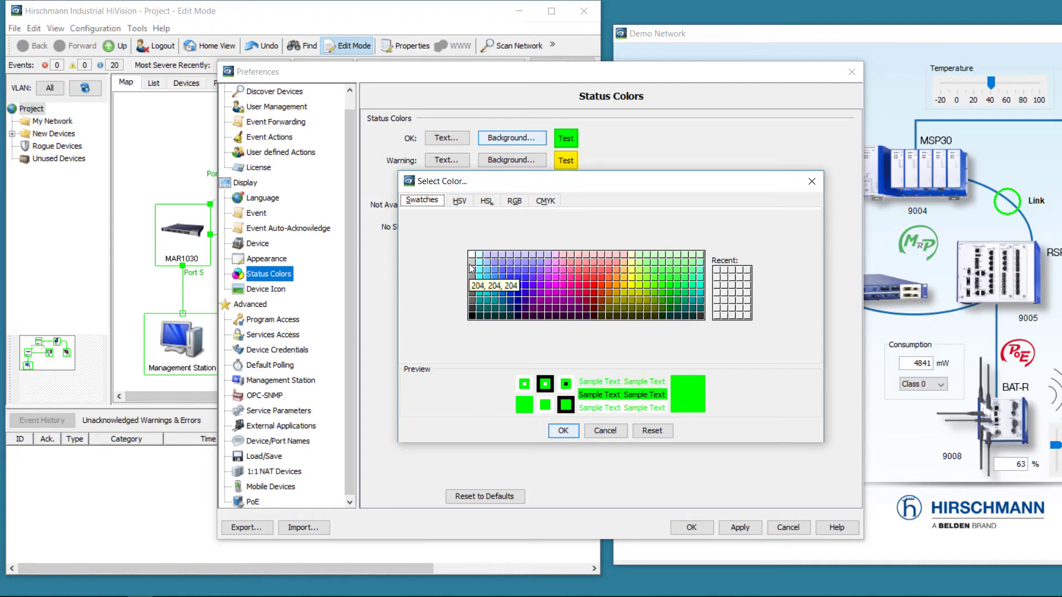
{"action": "left_click", "coordinate": [471, 262]}
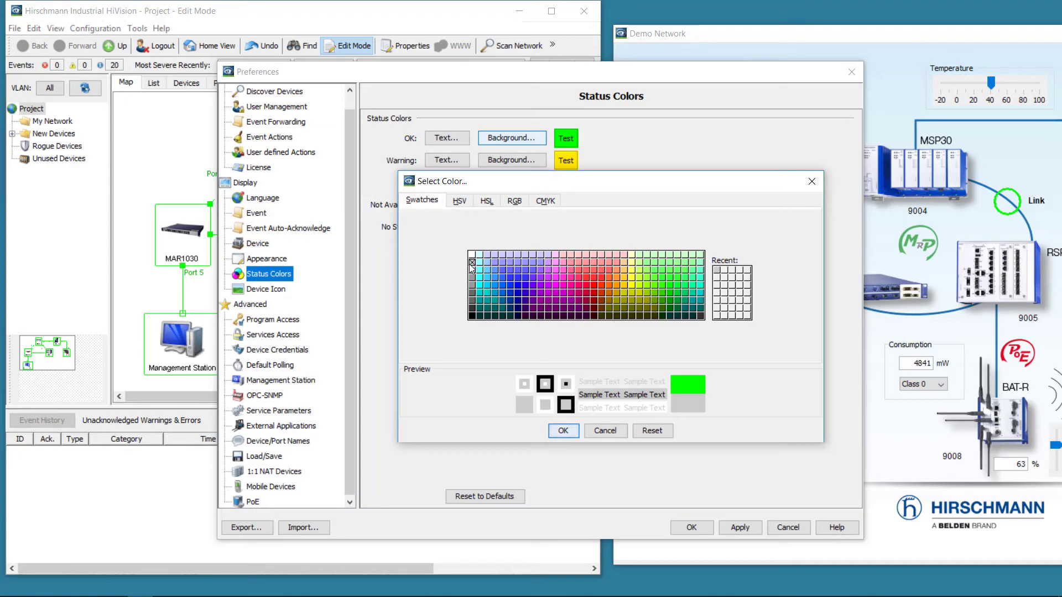
{"action": "left_click", "coordinate": [564, 431]}
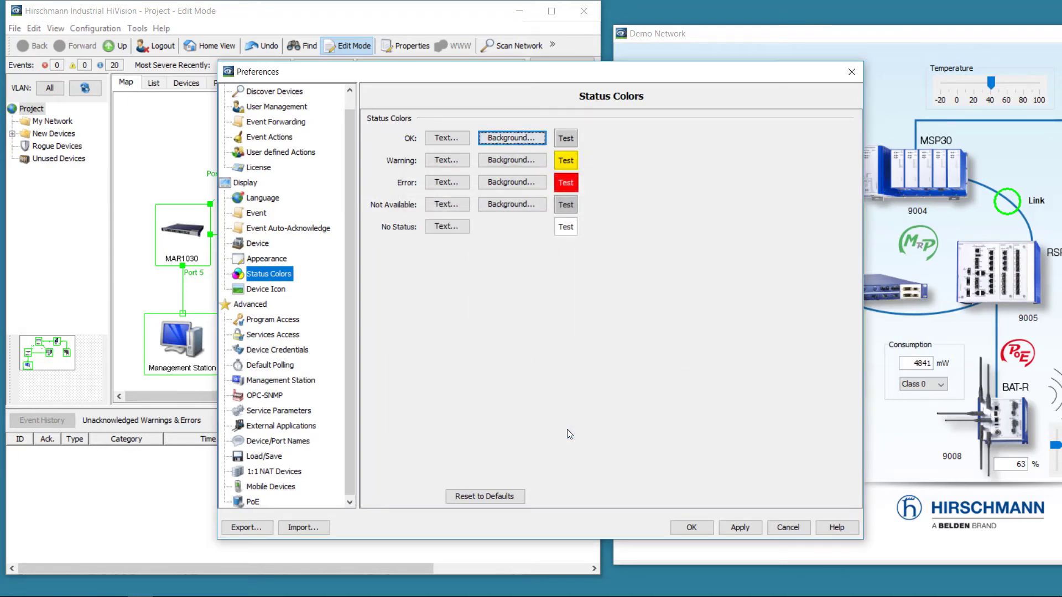
Step: Save the preferences, then break and restore the simulated link below MAR1030
{"action": "left_click", "coordinate": [685, 529]}
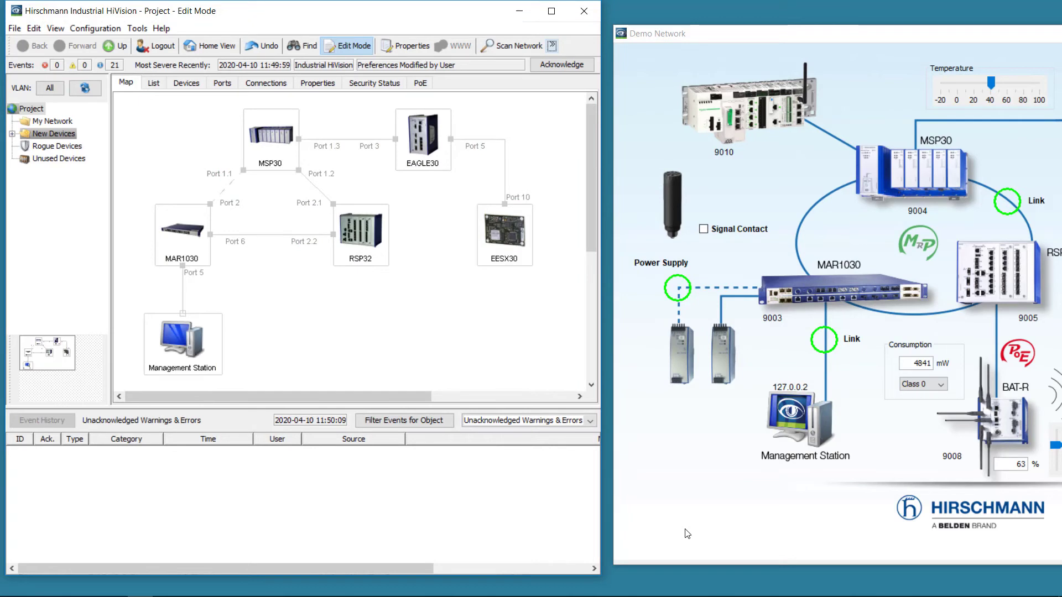
{"action": "left_click", "coordinate": [827, 336]}
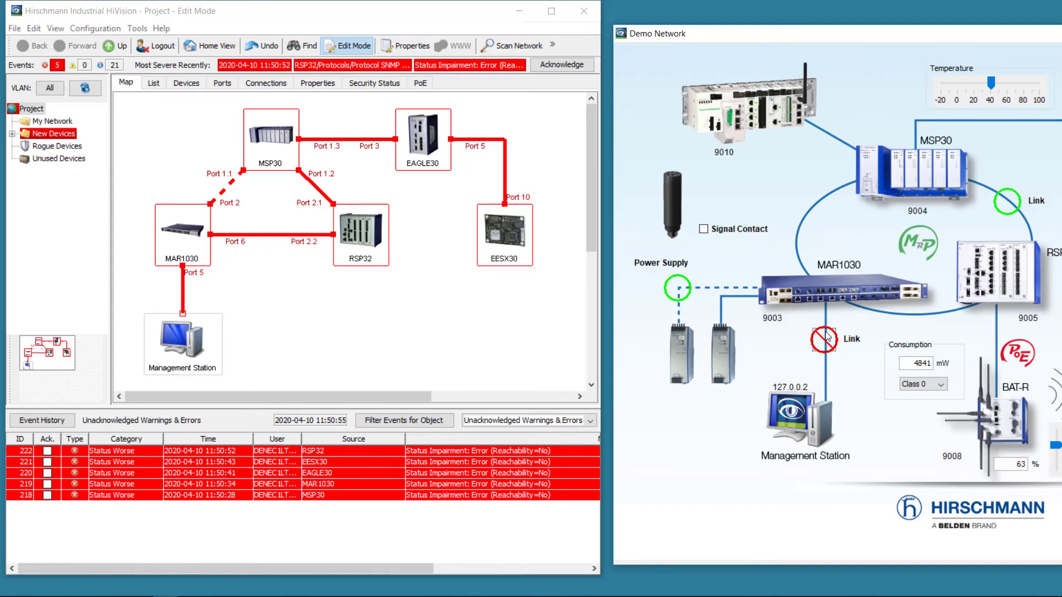
{"action": "left_click", "coordinate": [828, 336]}
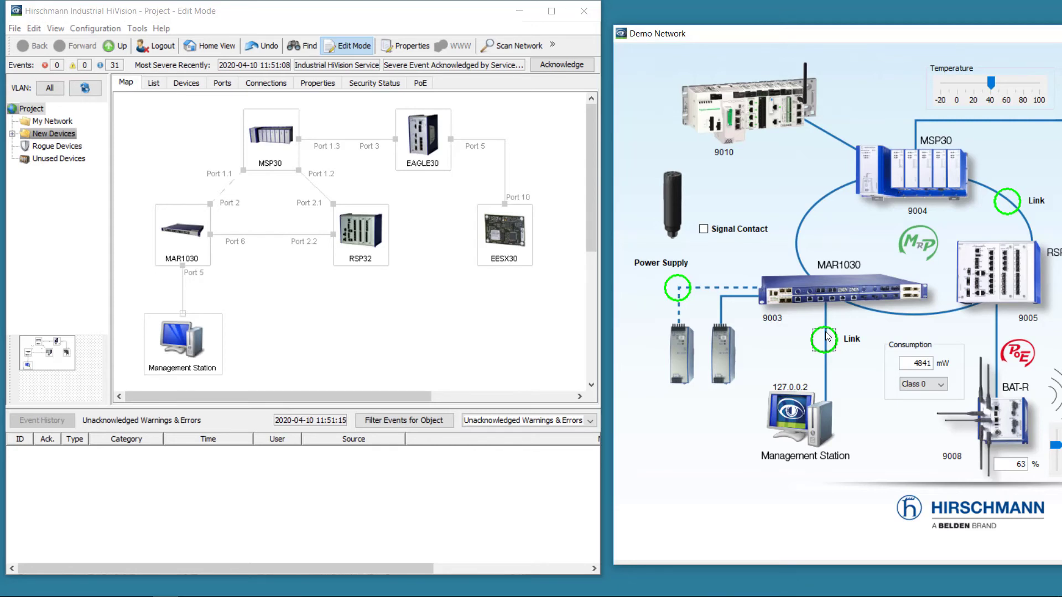
{"action": "left_click", "coordinate": [590, 421]}
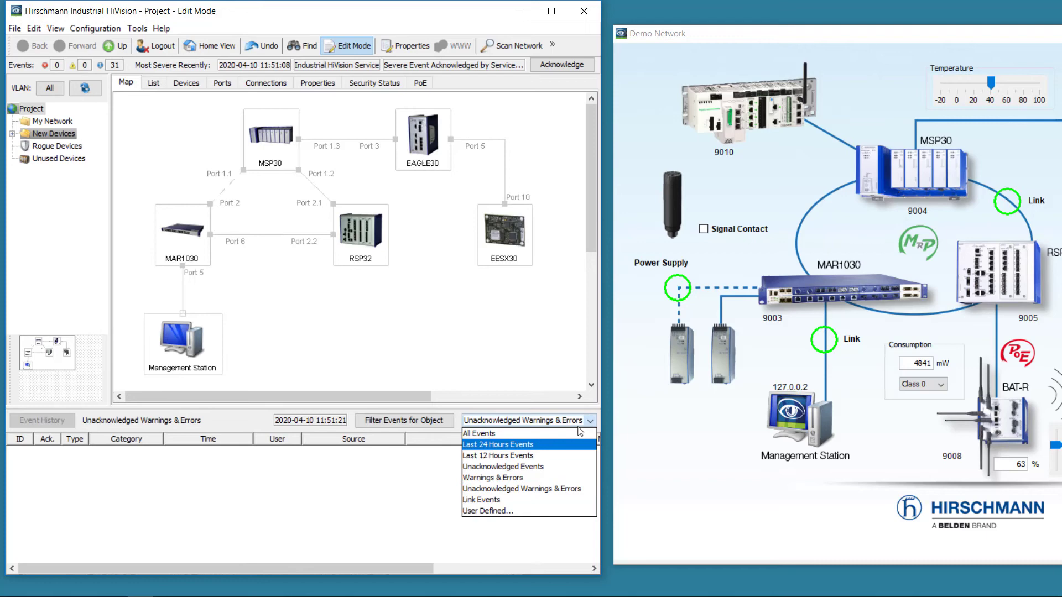
{"action": "left_click", "coordinate": [540, 467]}
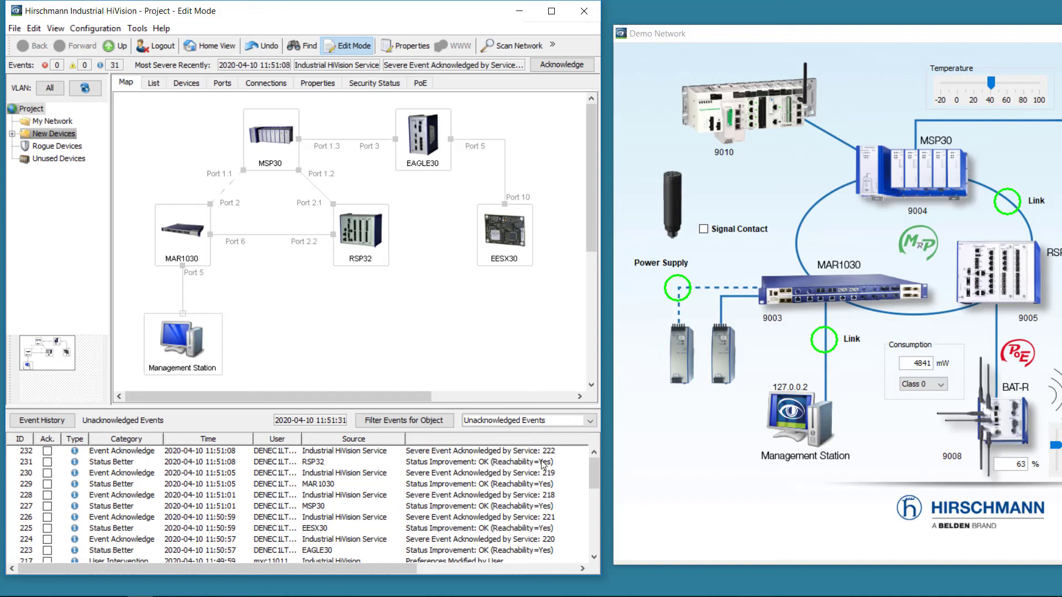
{"action": "left_click", "coordinate": [590, 423]}
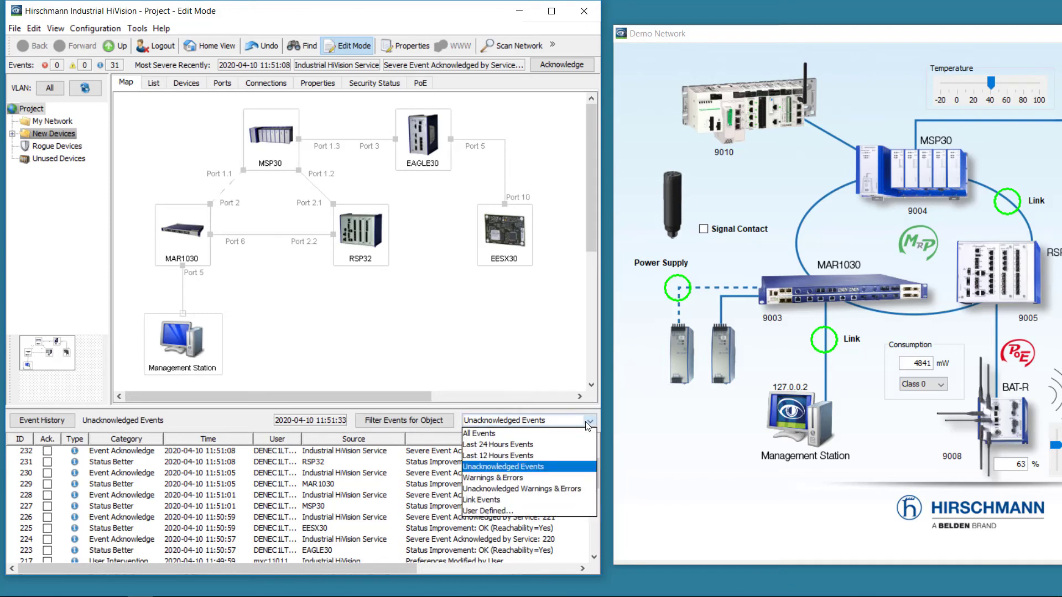
{"action": "left_click", "coordinate": [563, 485]}
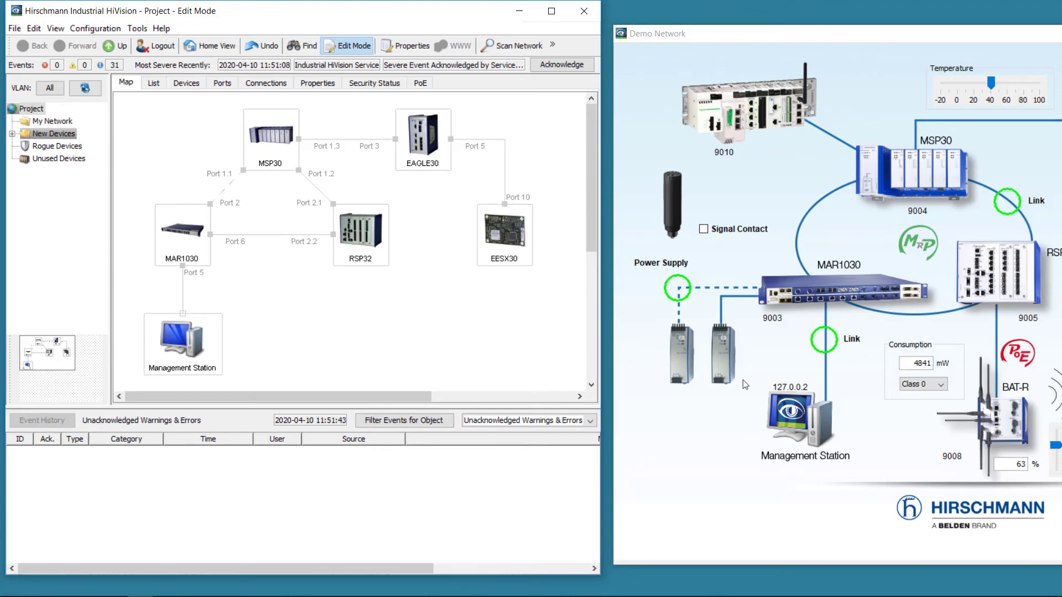
Step: Break the simulated link below MAR1030 again
{"action": "left_click", "coordinate": [828, 335]}
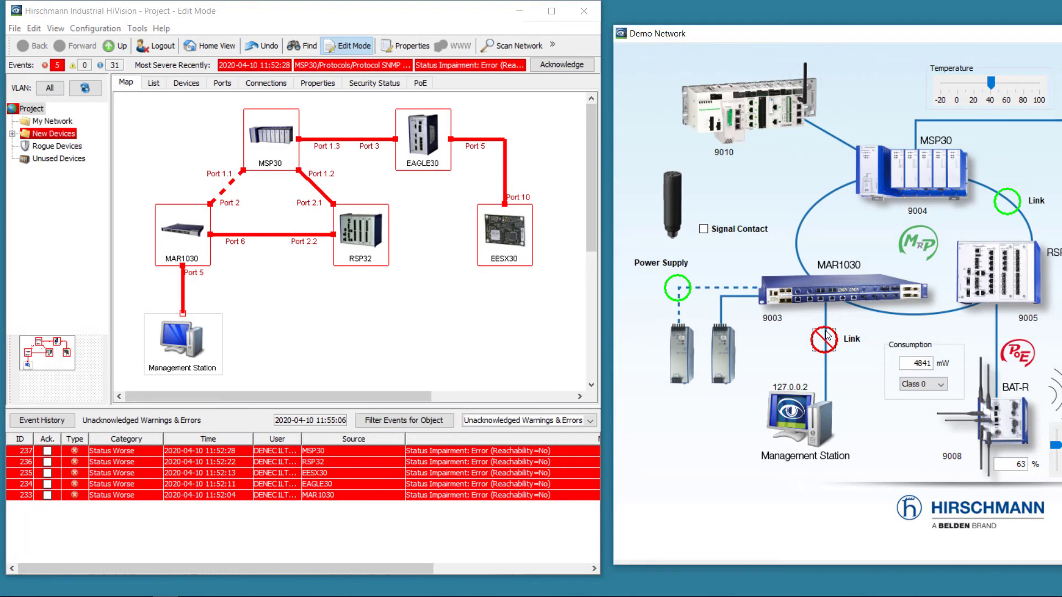
Step: Restore the simulated link below MAR1030 in the Demo Network window
{"action": "left_click", "coordinate": [826, 336]}
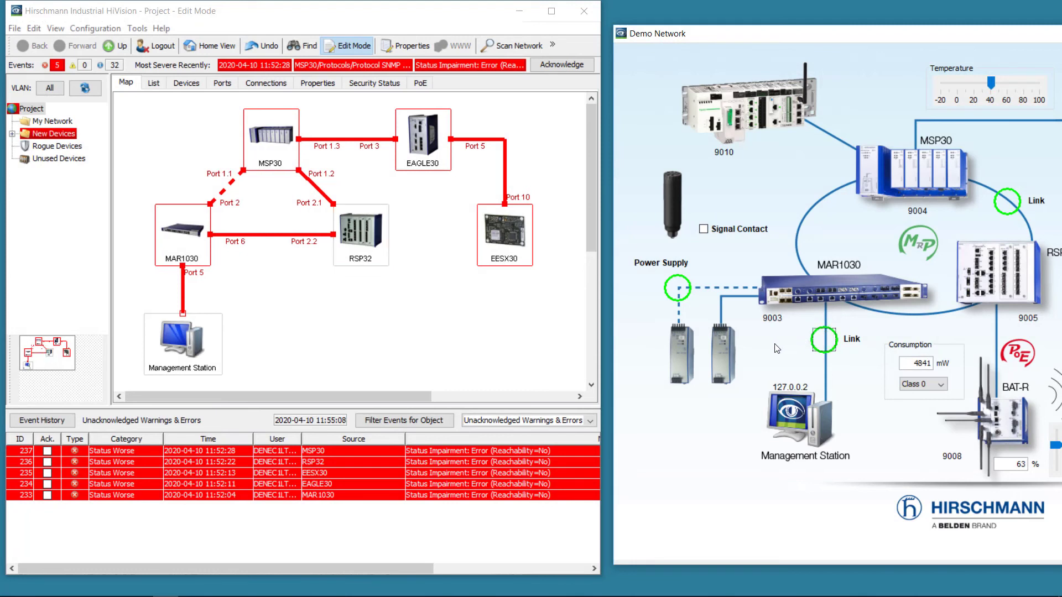